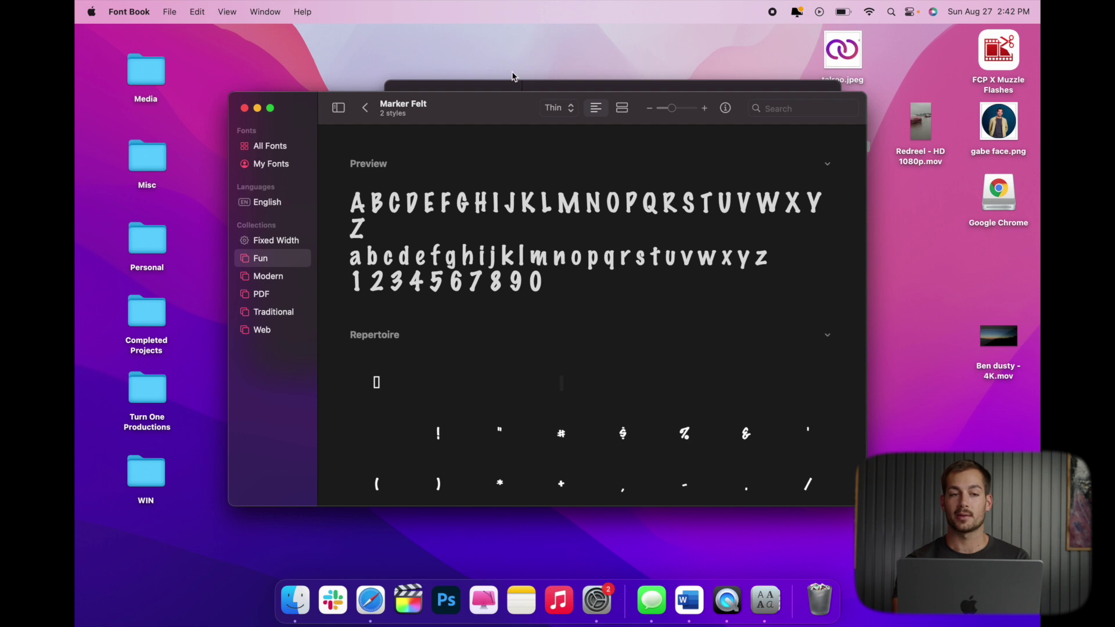
Launch Font Book by searching 'font' in Spotlight
left_click(891, 11)
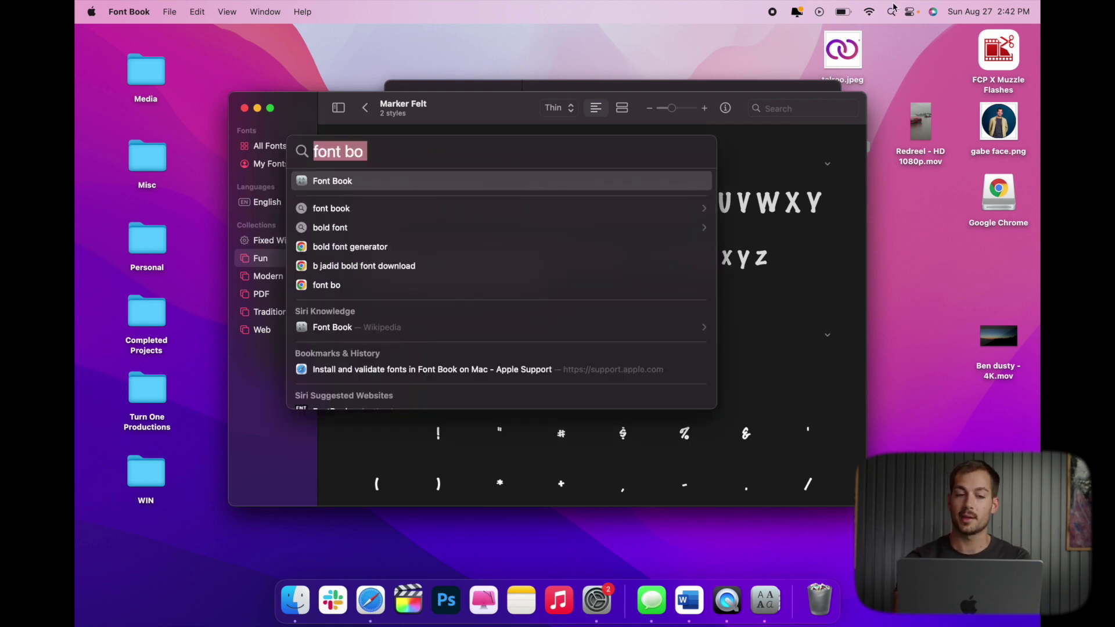
type("font")
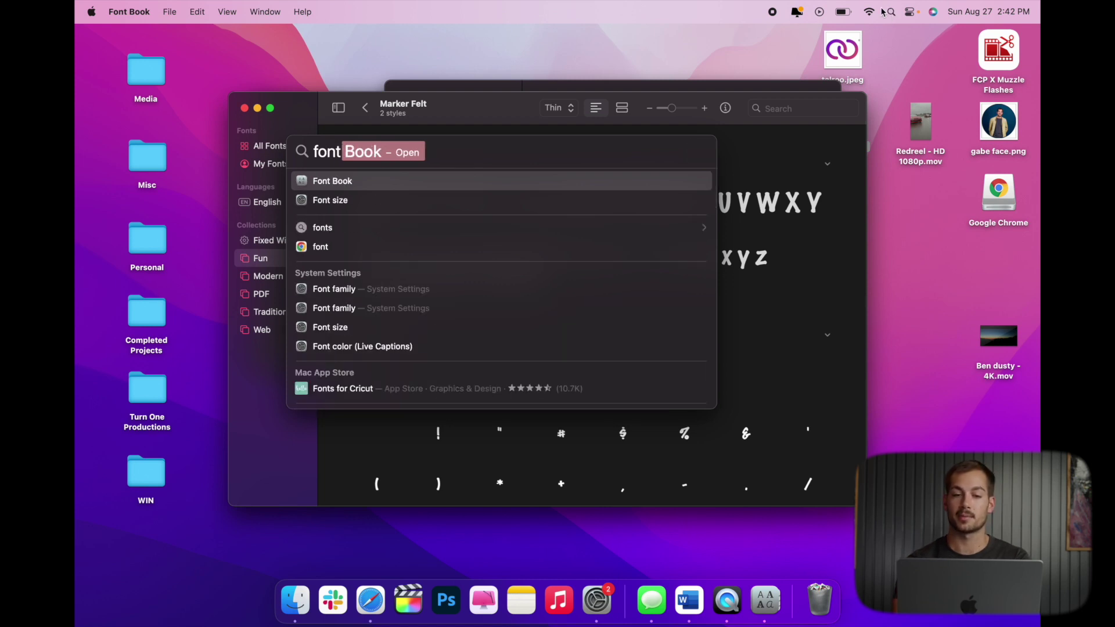
left_click(354, 183)
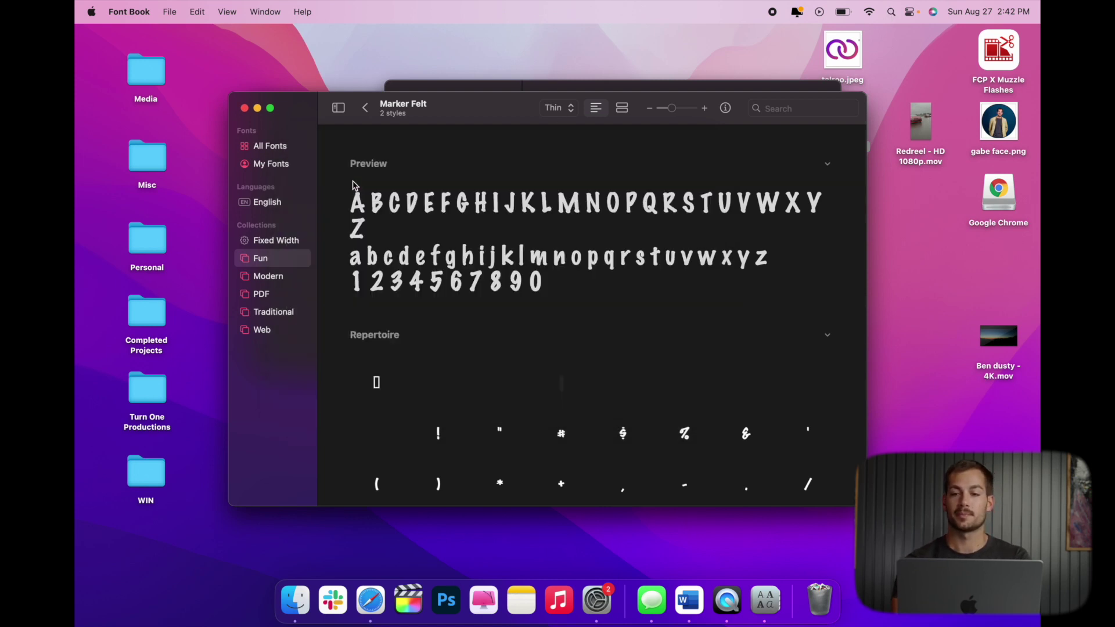
Return from the Marker Felt preview to the 361-typeface grid, dismissing the Apple ID window
key("super+bracketleft")
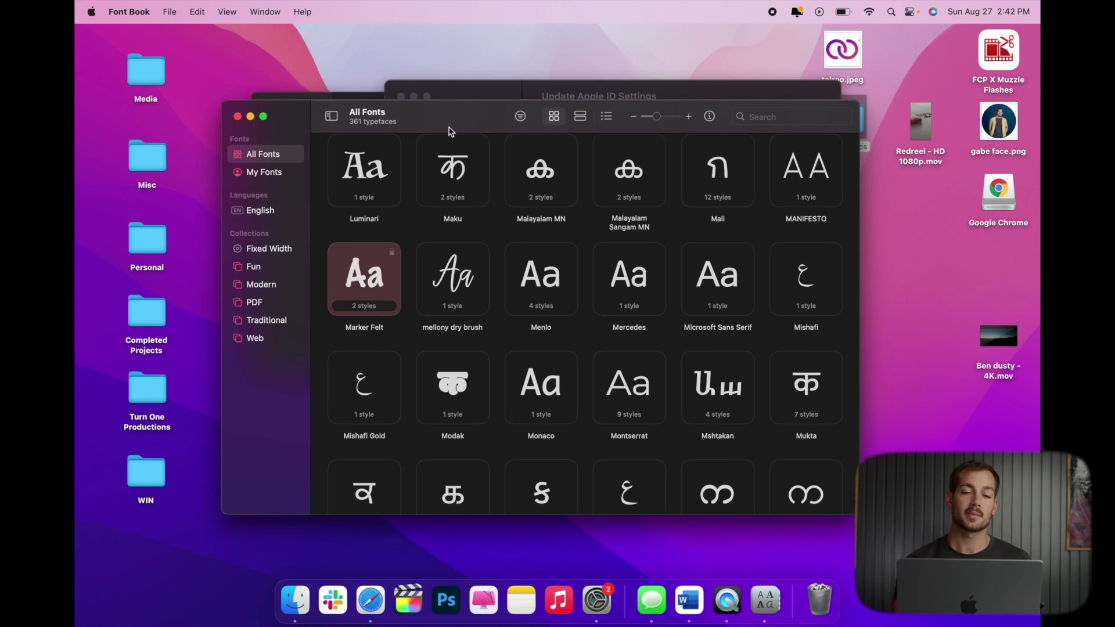
left_click(400, 98)
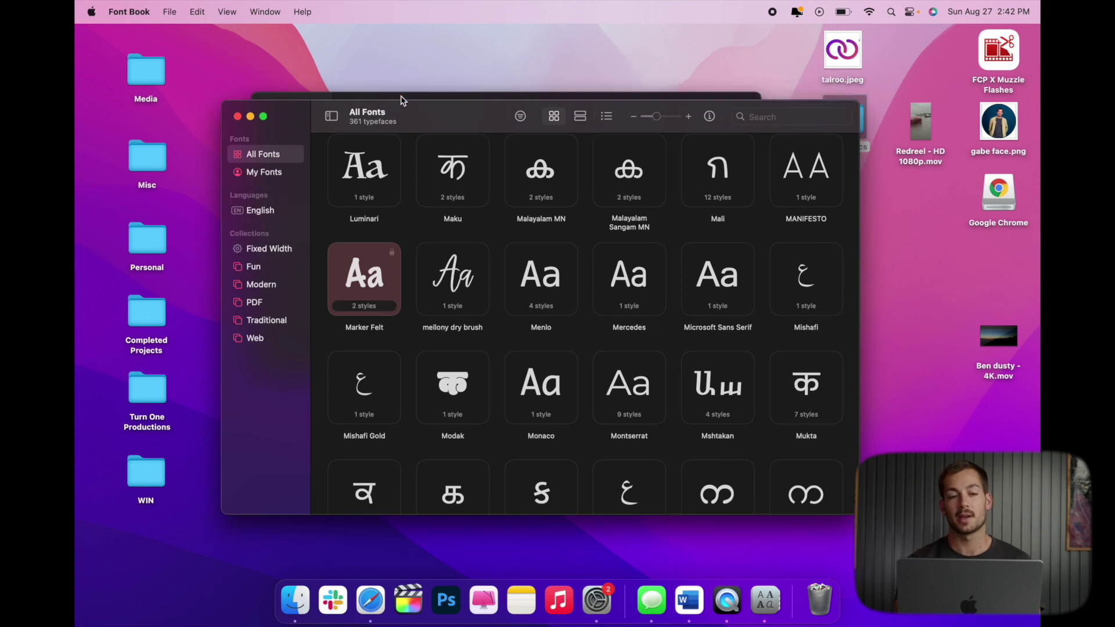
left_click(291, 127)
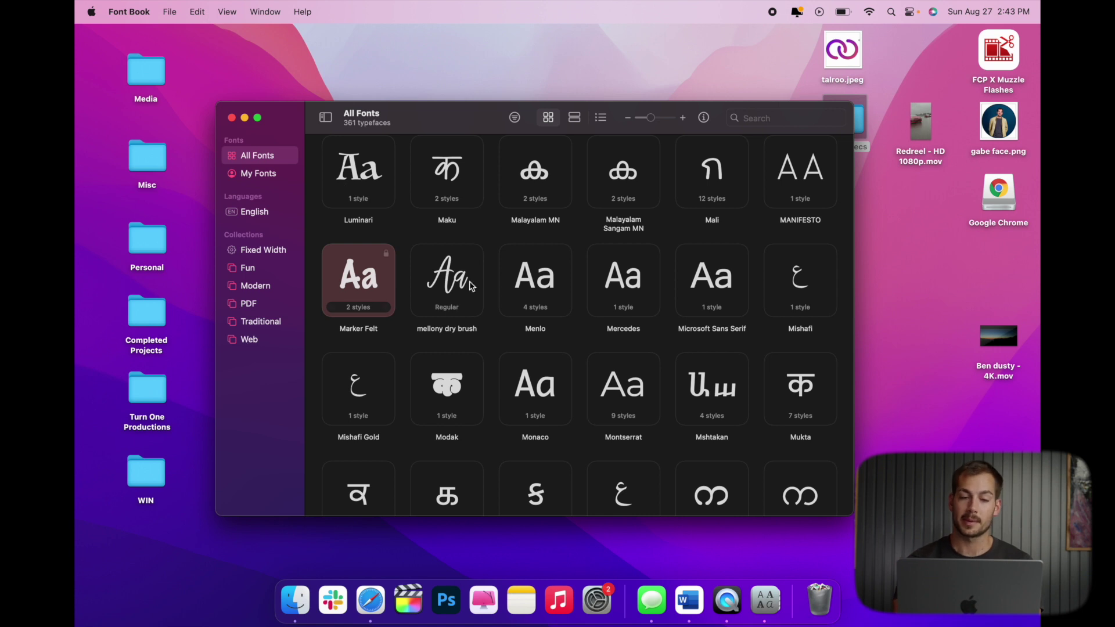
left_click(172, 13)
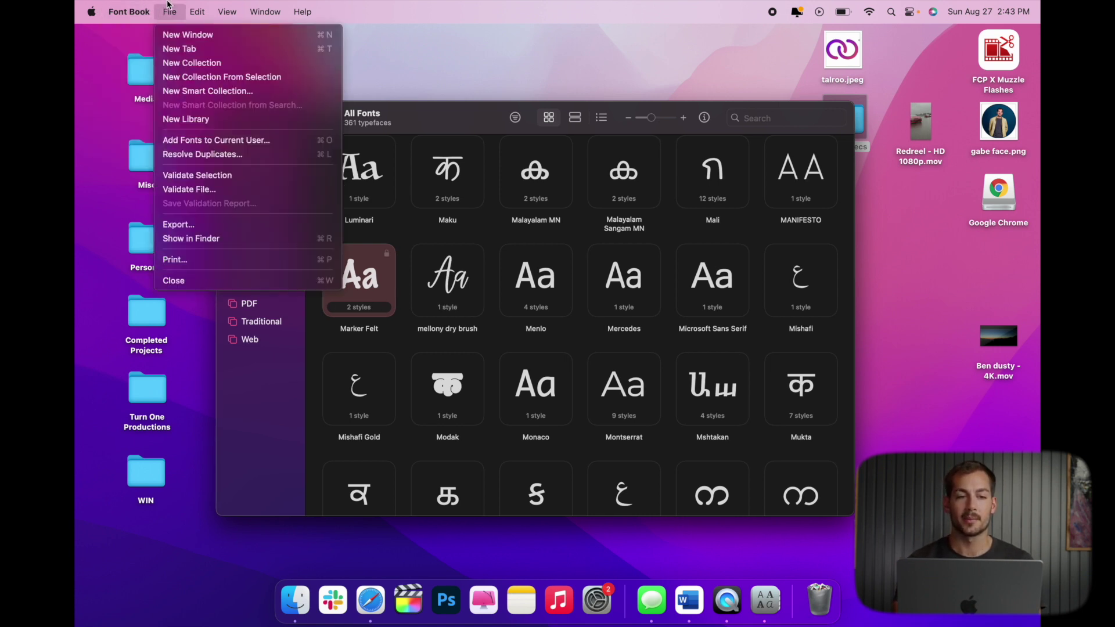
left_click(205, 145)
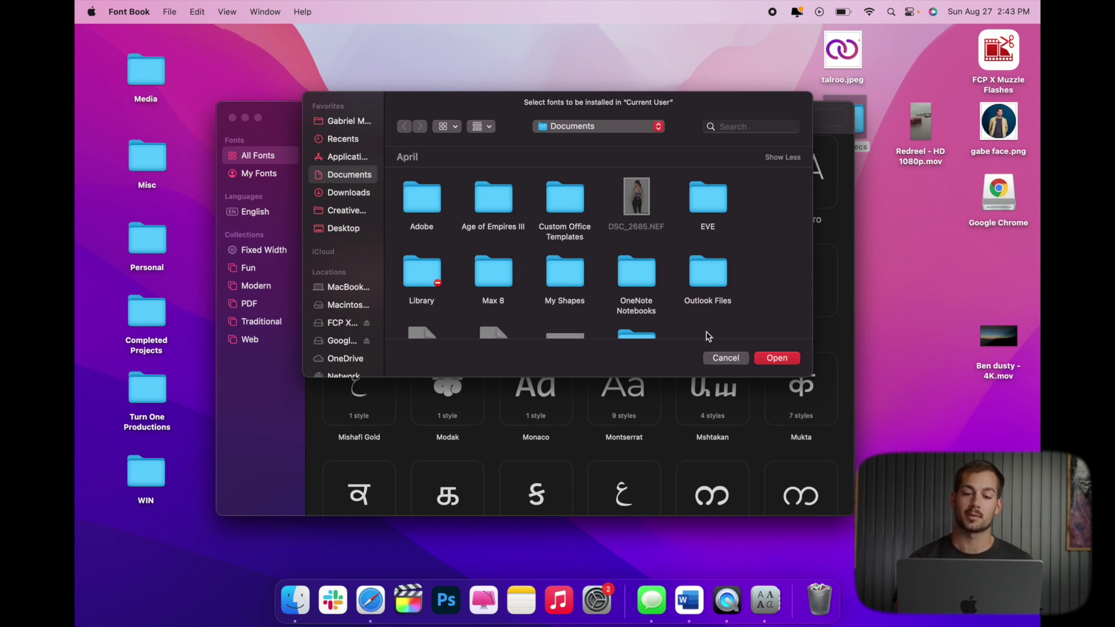
left_click(726, 357)
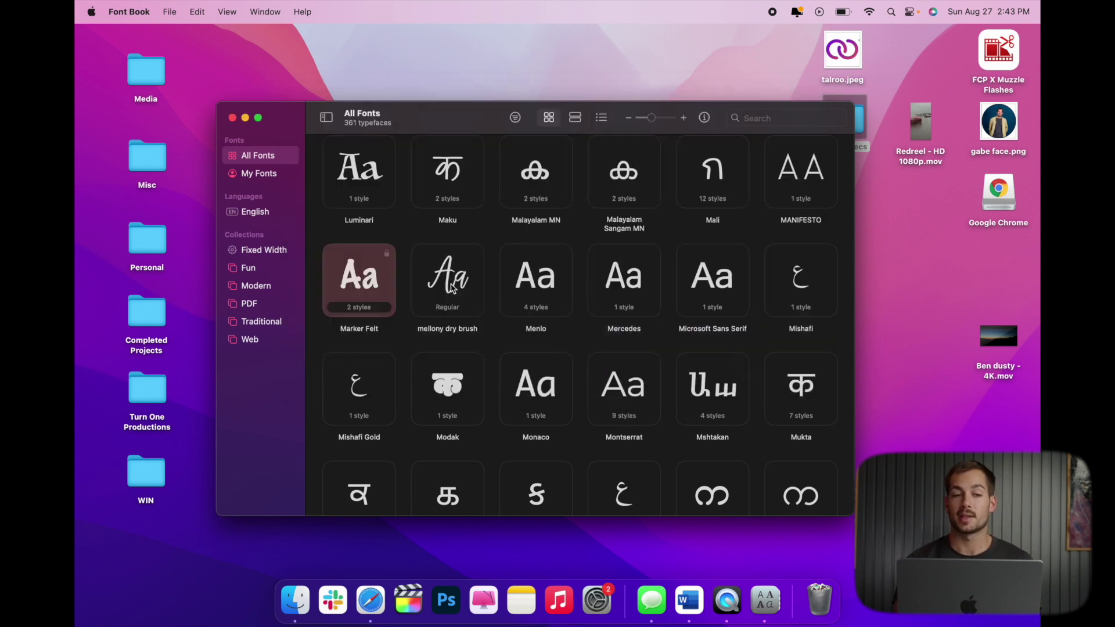
left_click(173, 11)
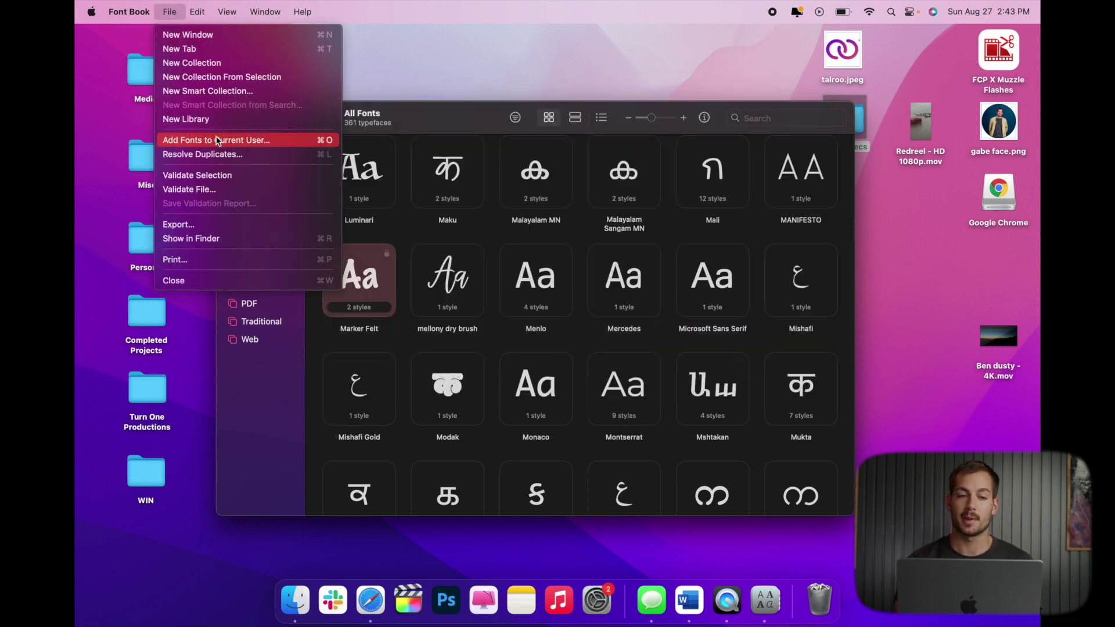
Load dafont.com in a new Safari tab
key("ctrl+Right")
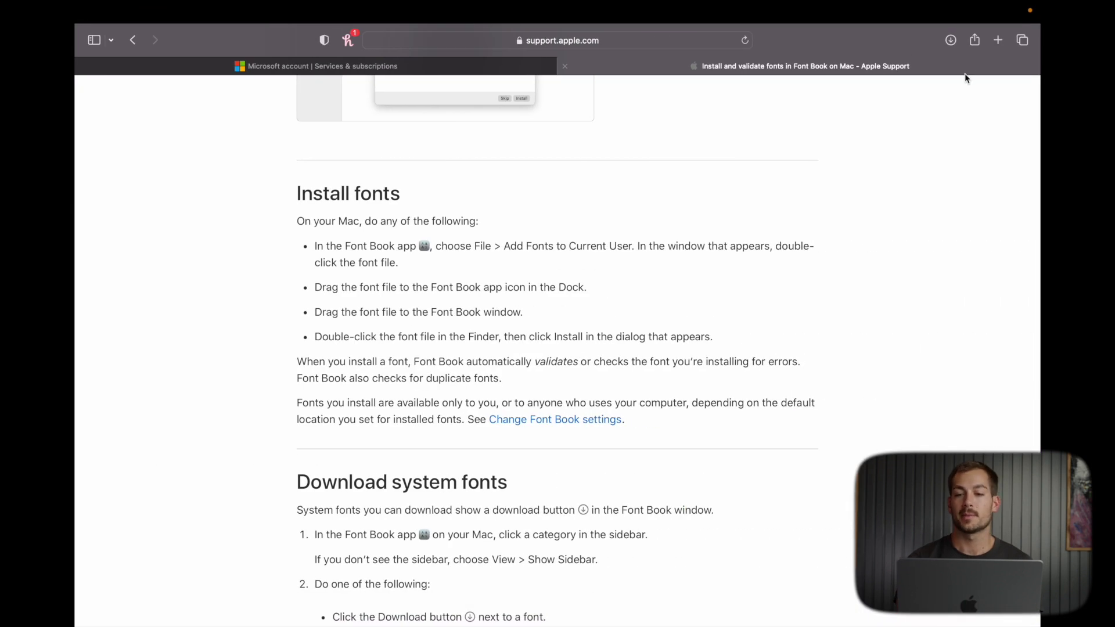
left_click(997, 40)
type("dafont")
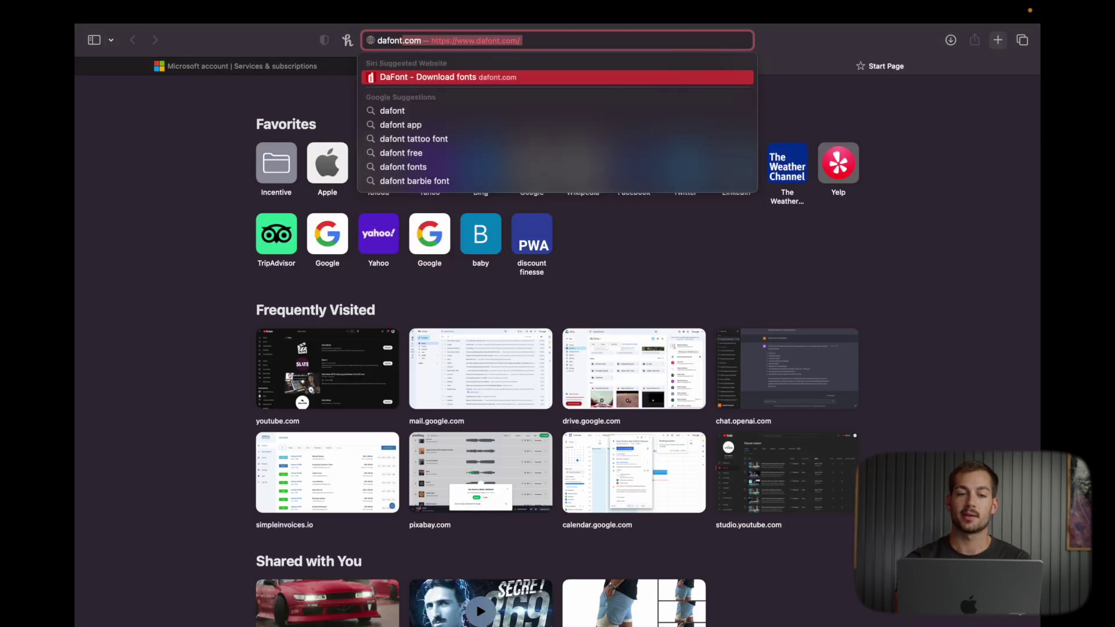
key("Return")
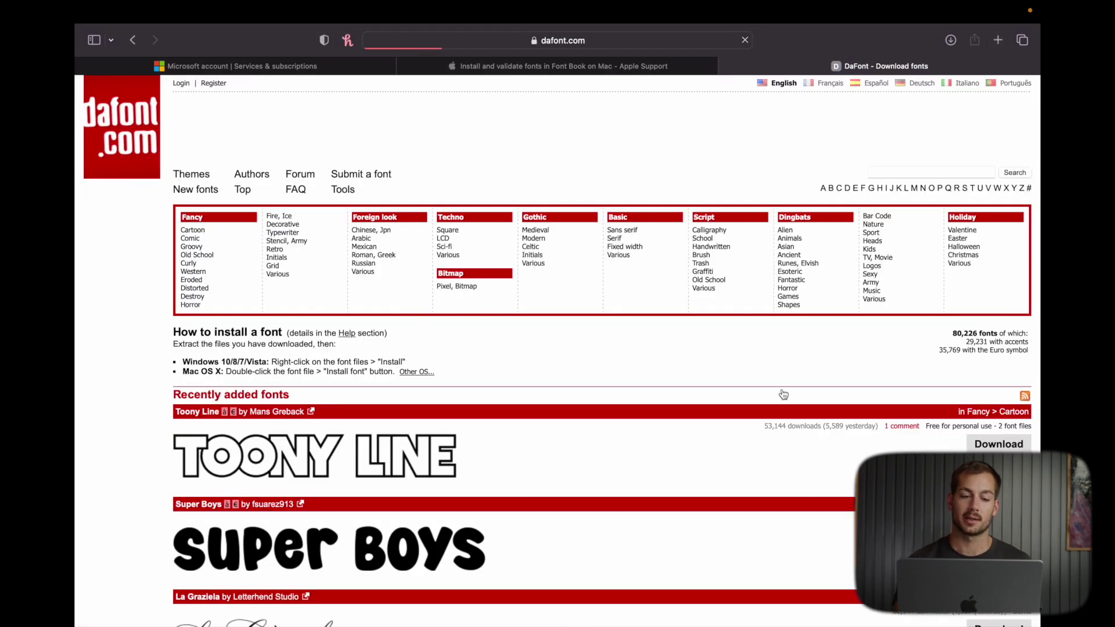
Download Seventies Sunrise from Fancy > Groovy and confirm seventies_sunrise.zip in Downloads
scroll(452, 407, "down", 2)
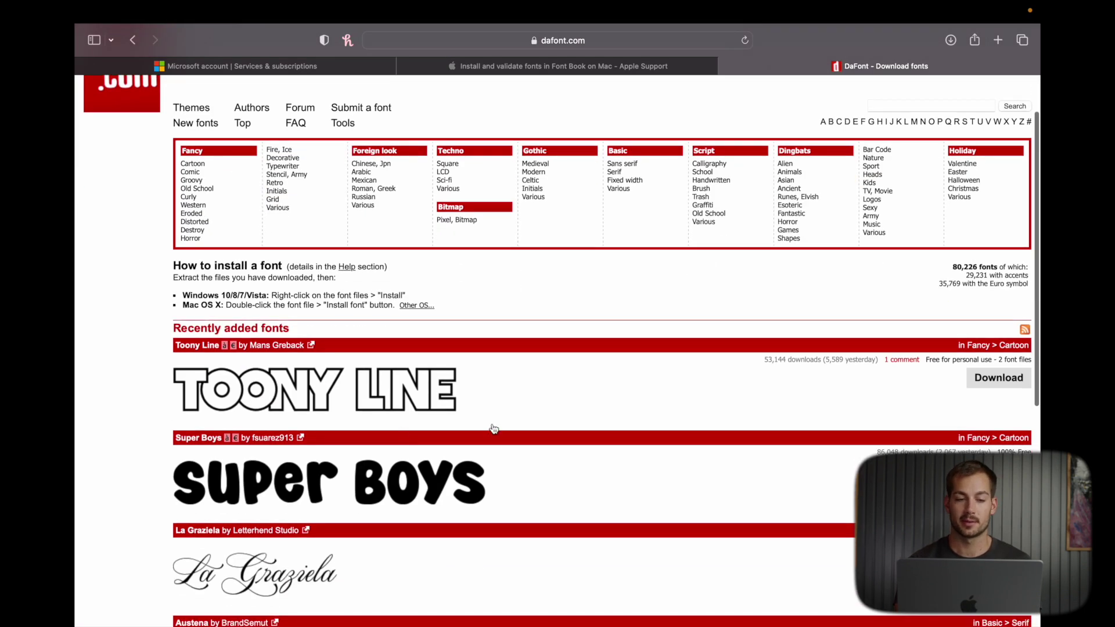
left_click(191, 180)
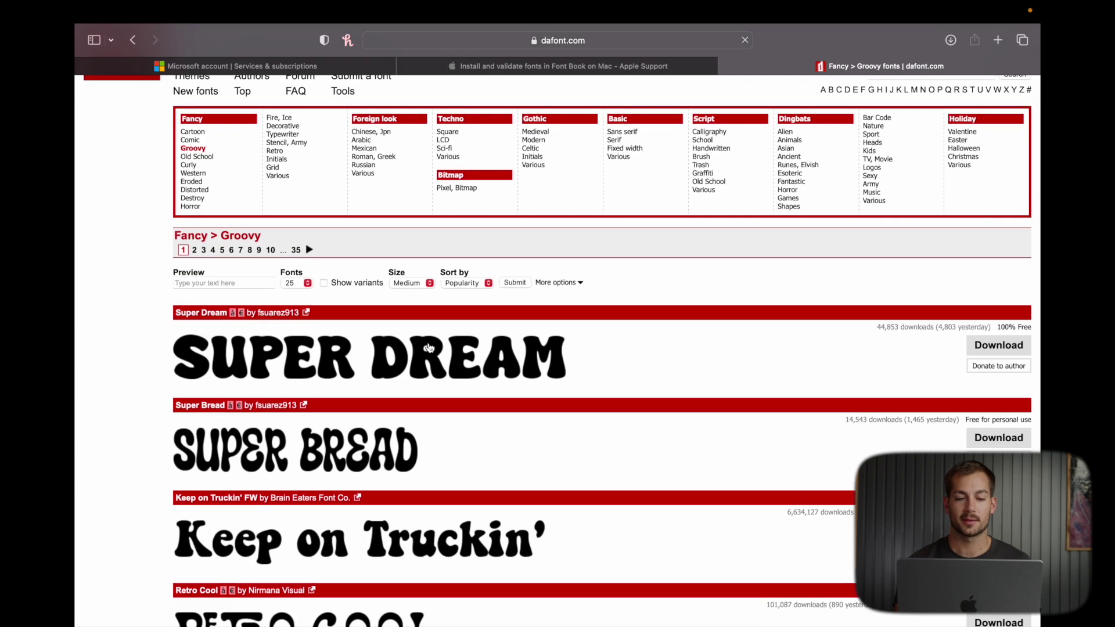
scroll(581, 377, "down", 10)
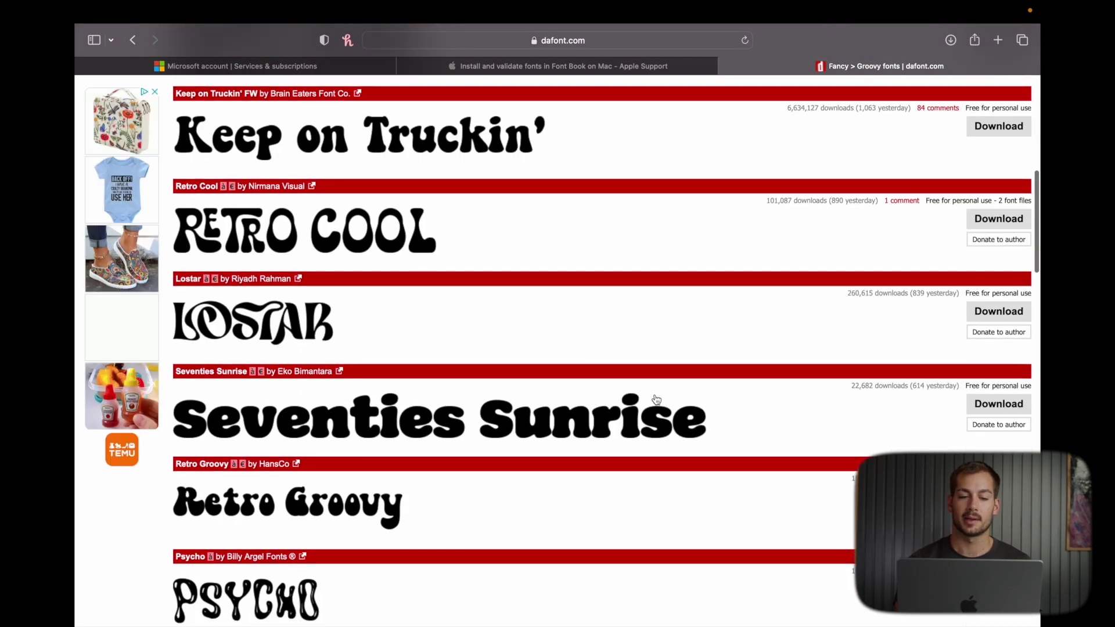
left_click(978, 407)
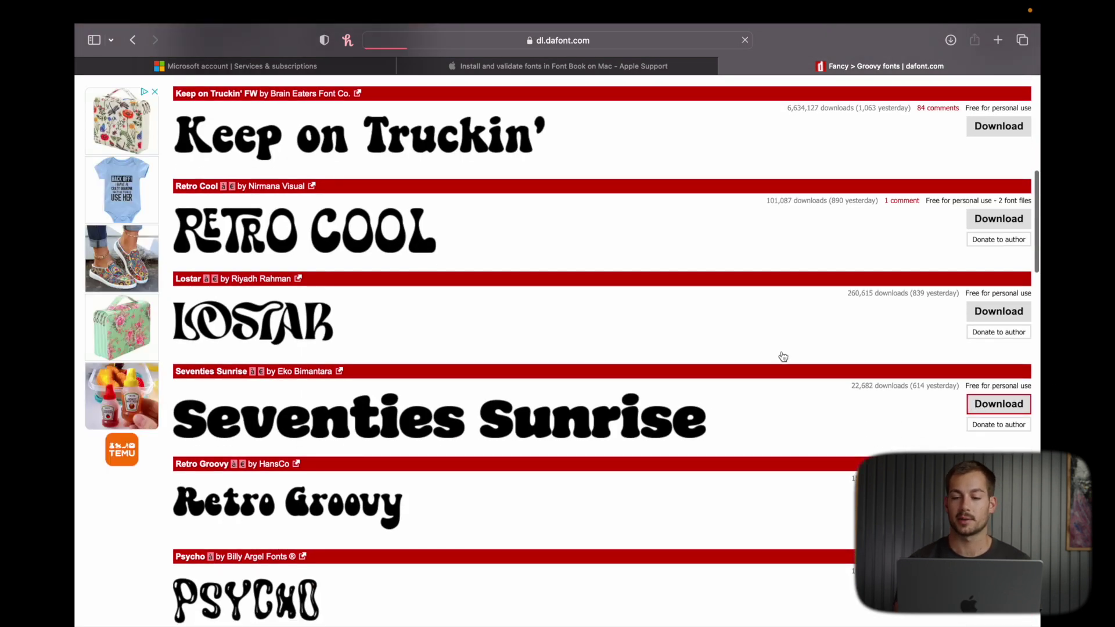
left_click(951, 40)
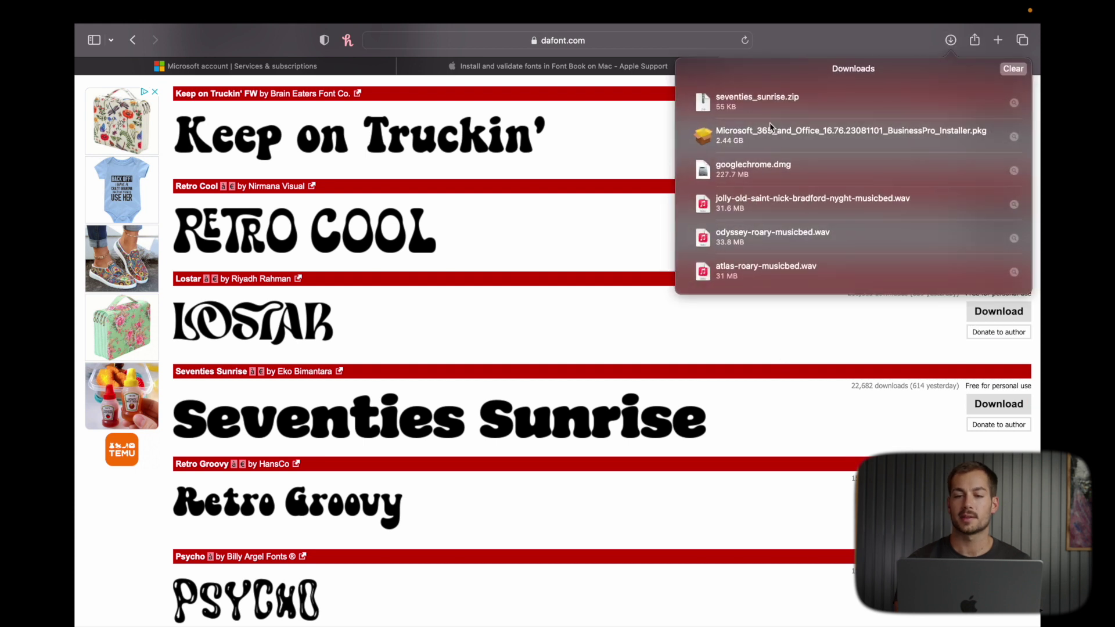
Unzip seventies_sunrise.zip, open its folder, and move the Finder window up and right
double_click(792, 109)
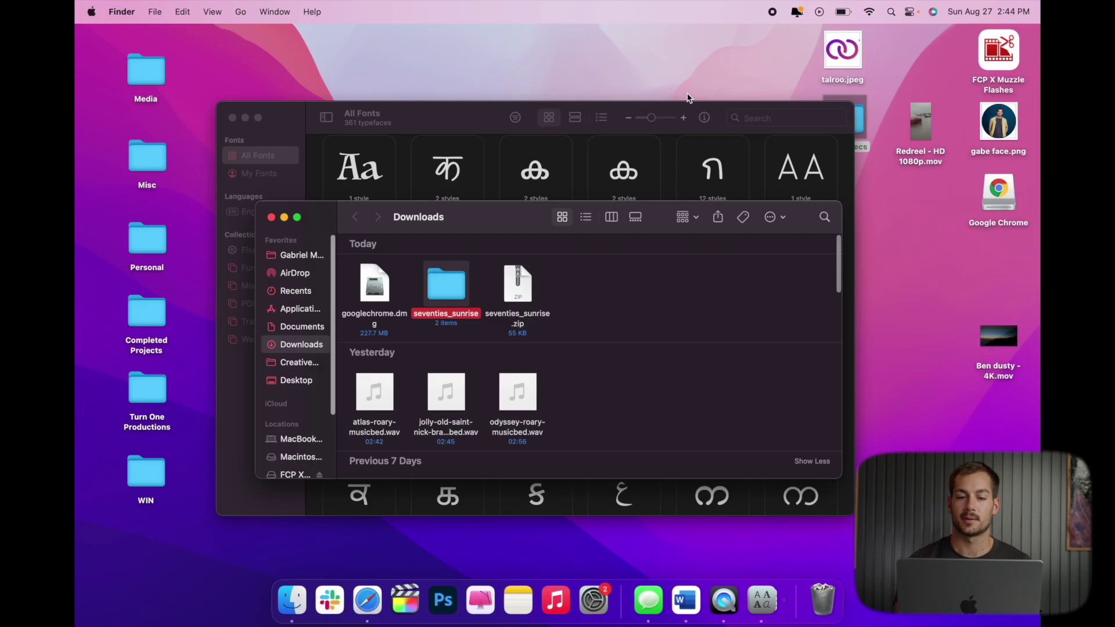
double_click(447, 271)
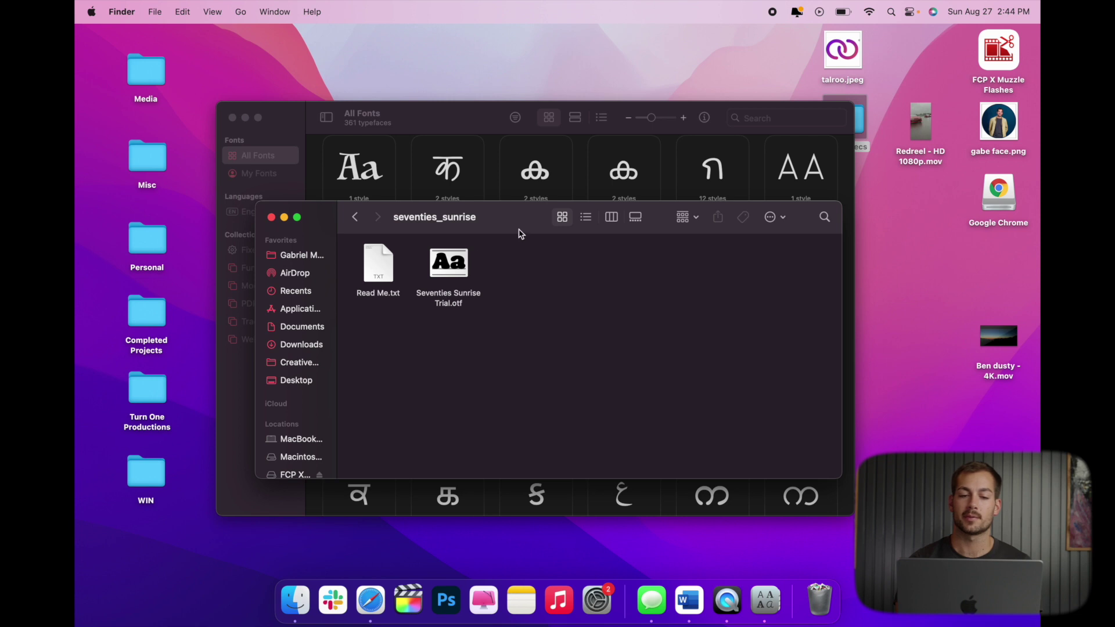
left_click_drag(519, 232, 663, 106)
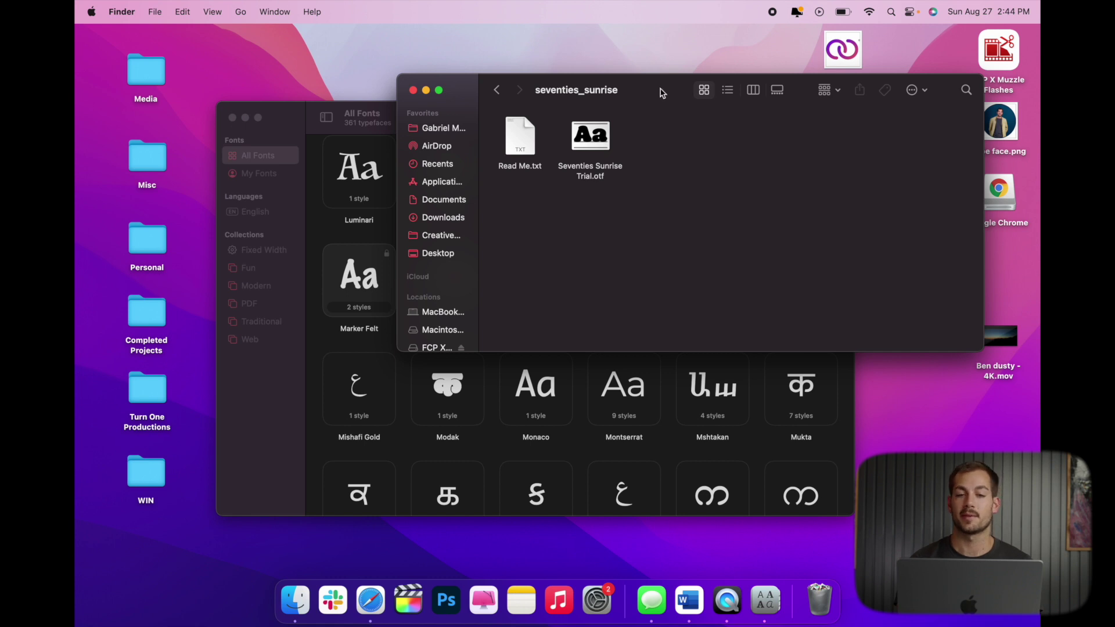
left_click_drag(660, 92, 665, 59)
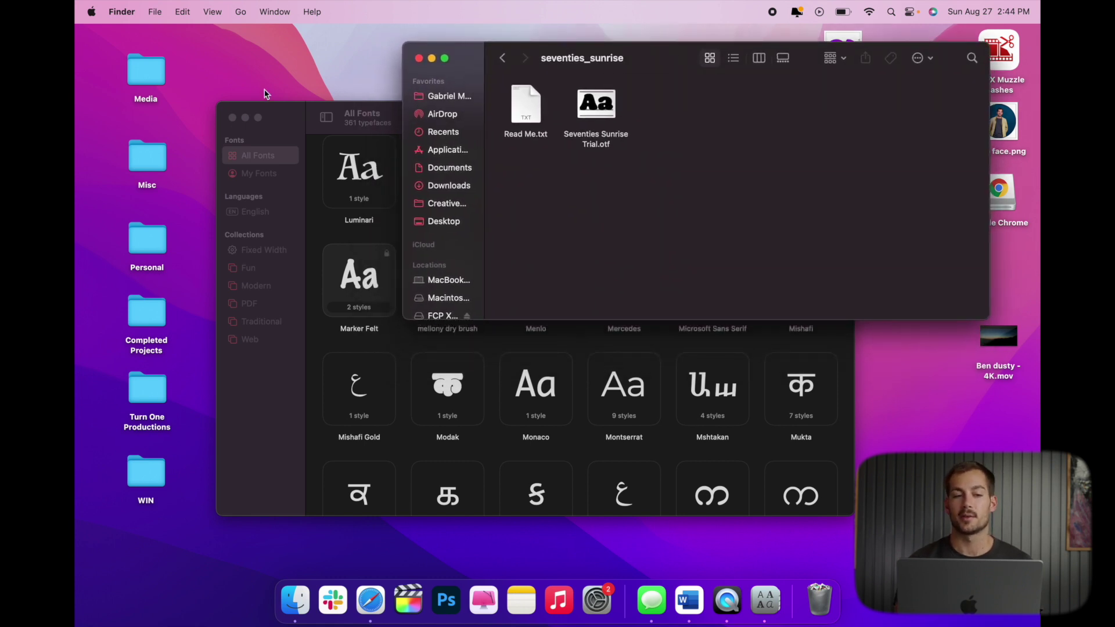
left_click(271, 105)
Preview Seventies Sunrise Trial.otf in its Regular style and install it
left_click(169, 12)
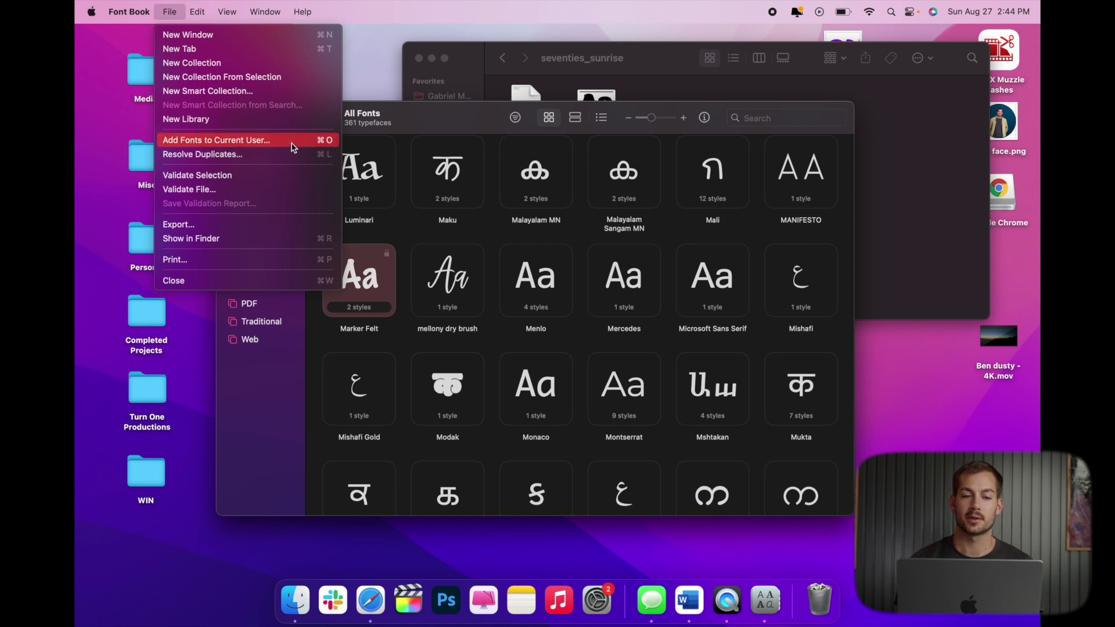
left_click_drag(471, 124, 472, 175)
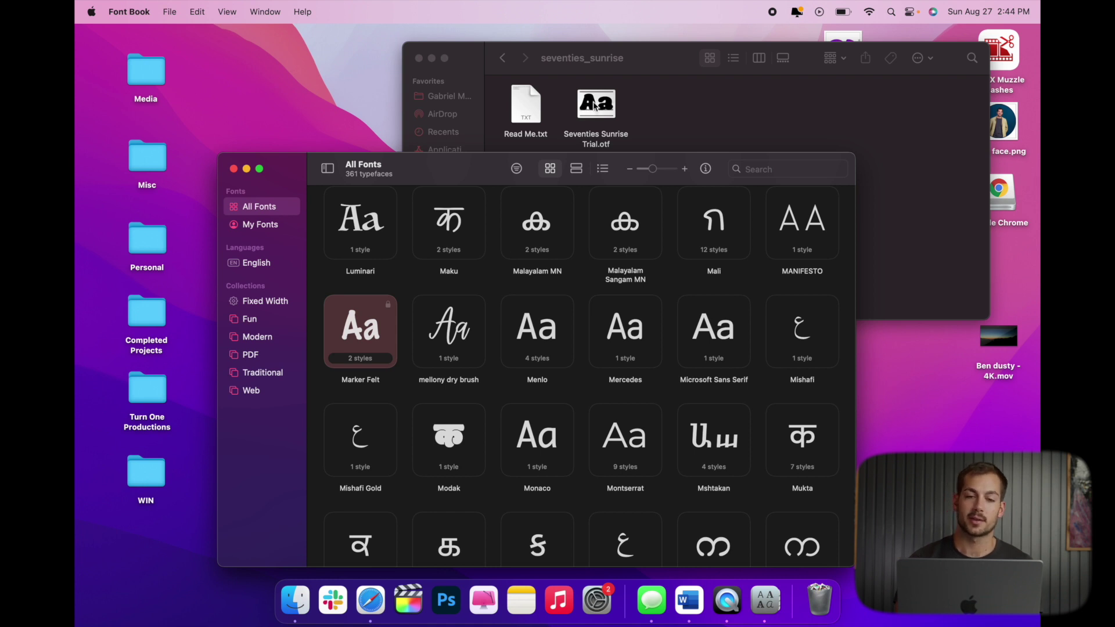
double_click(594, 106)
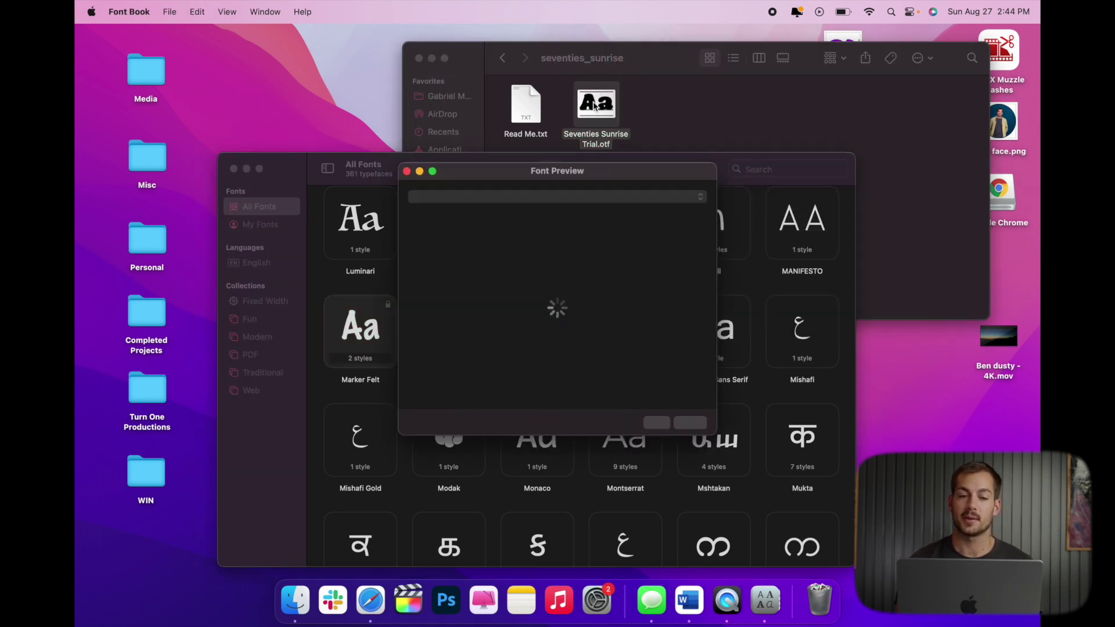
left_click(523, 203)
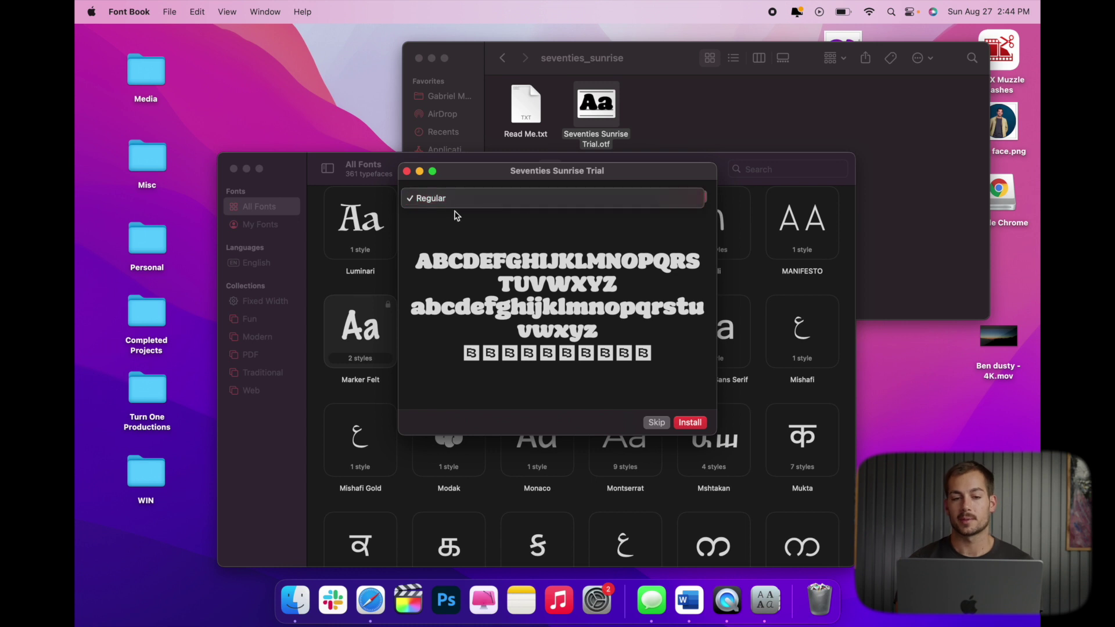
left_click(467, 197)
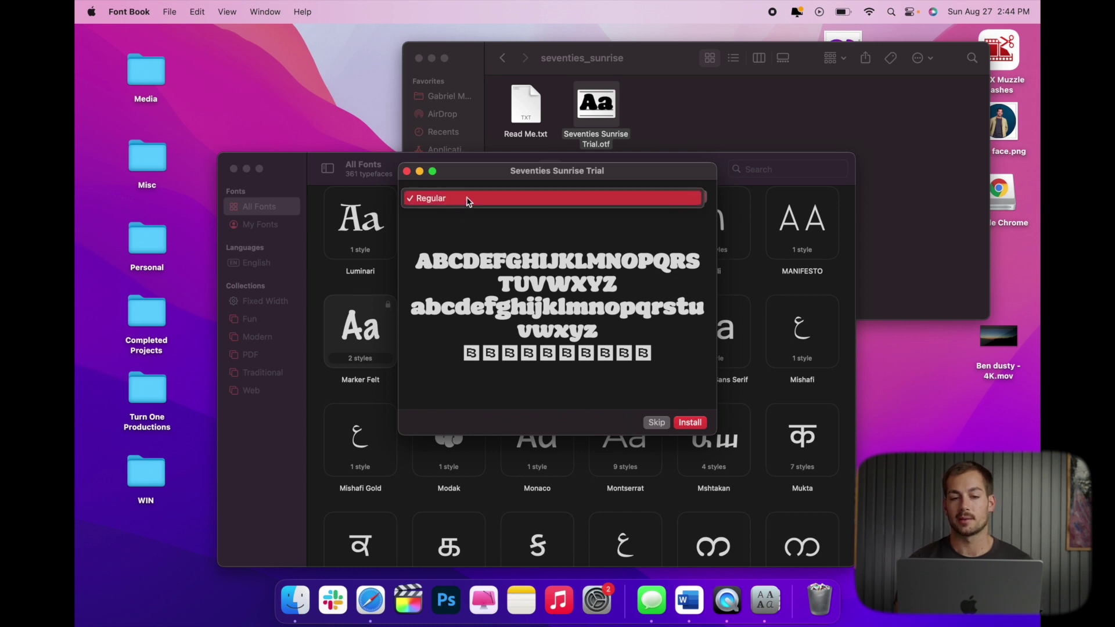
left_click(690, 422)
Search My Fonts for 'seven' and filter to Seventies Sunrise Trial
left_click(751, 167)
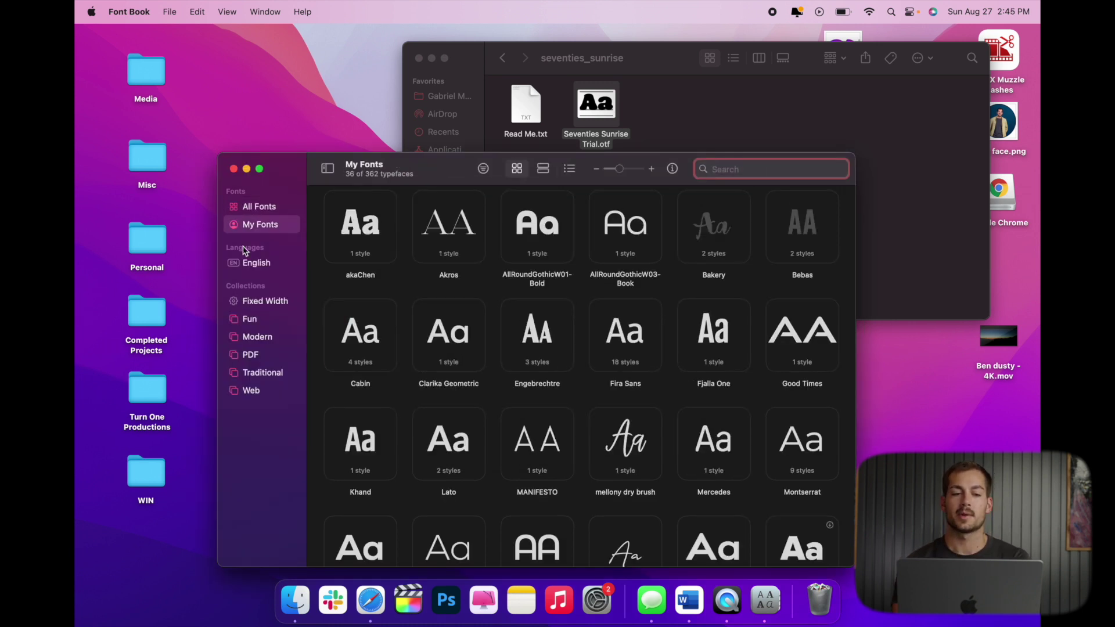
type("seven")
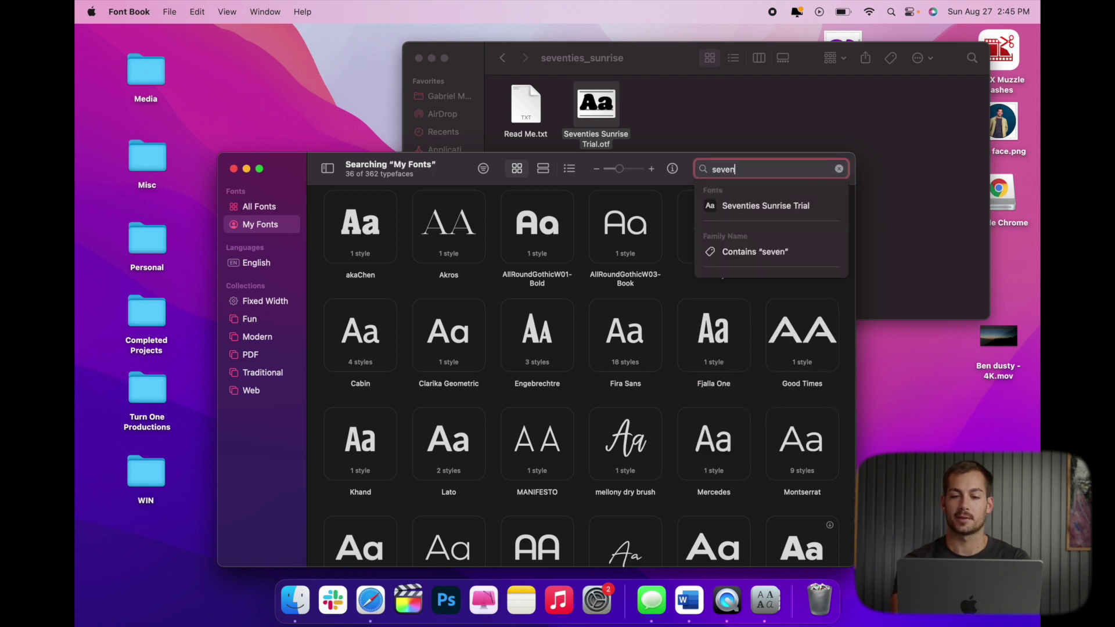
left_click(759, 207)
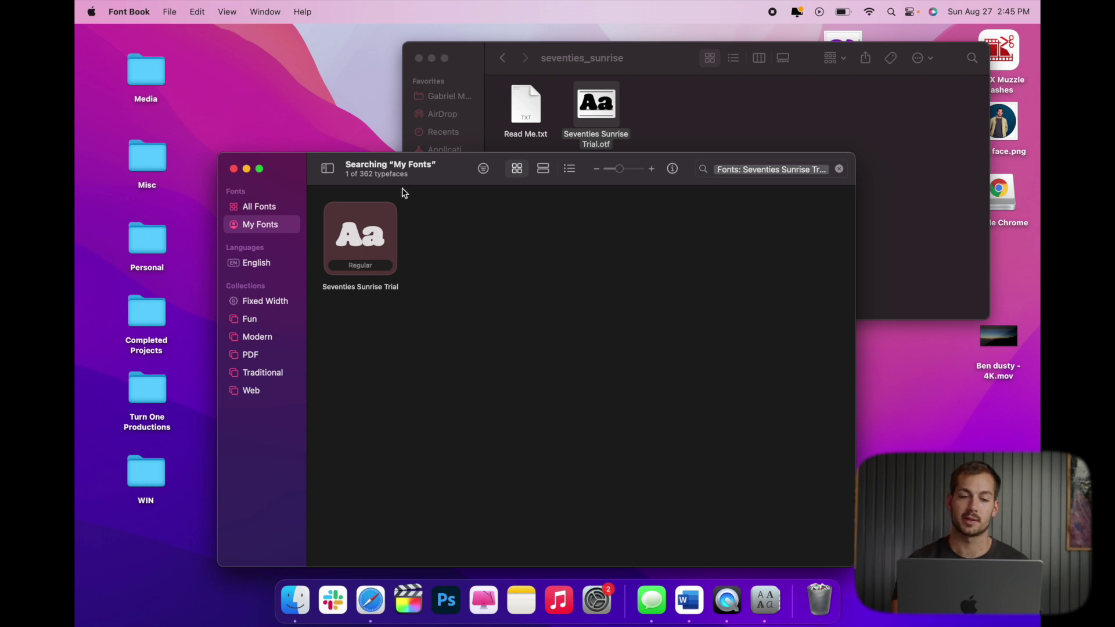
left_click_drag(438, 168, 497, 114)
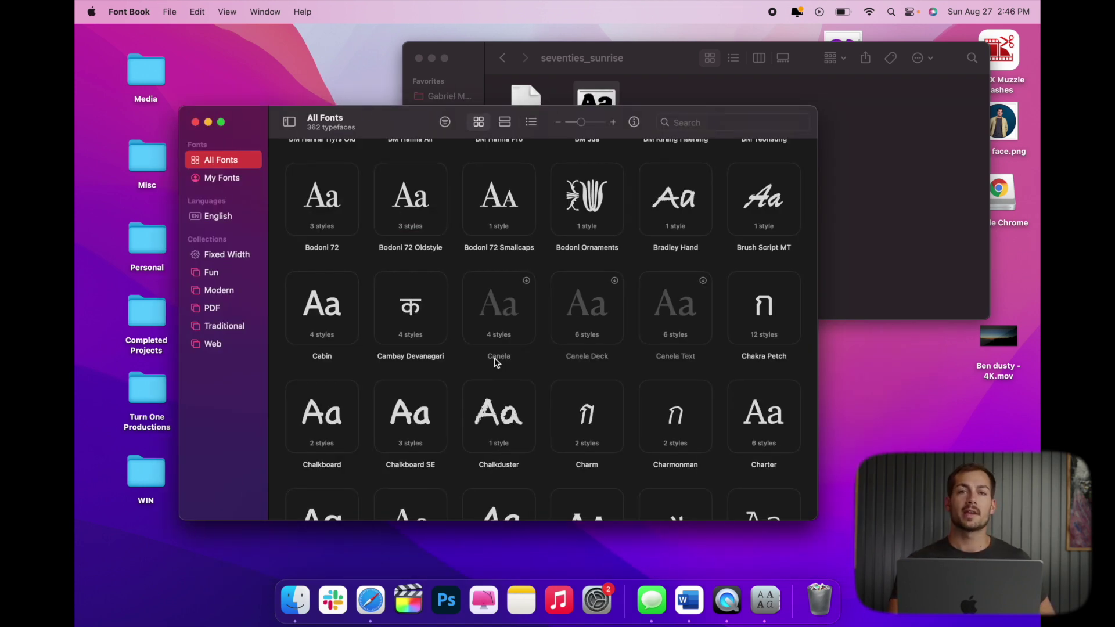
Select the Khand font family in My Fonts
scroll(527, 269, "up", 5)
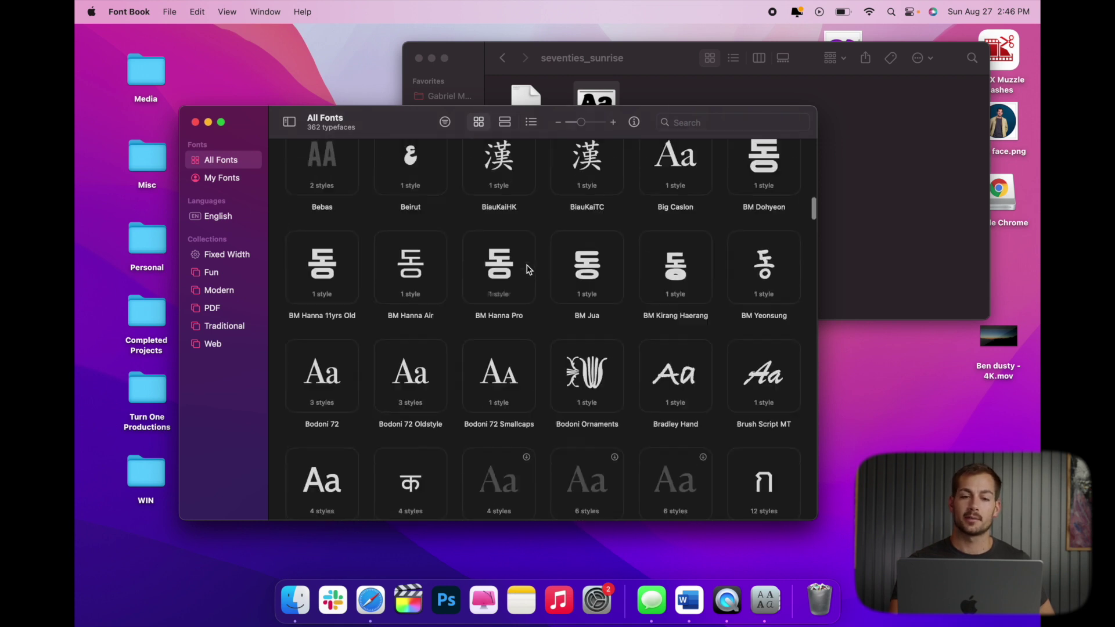
scroll(527, 269, "up", 6)
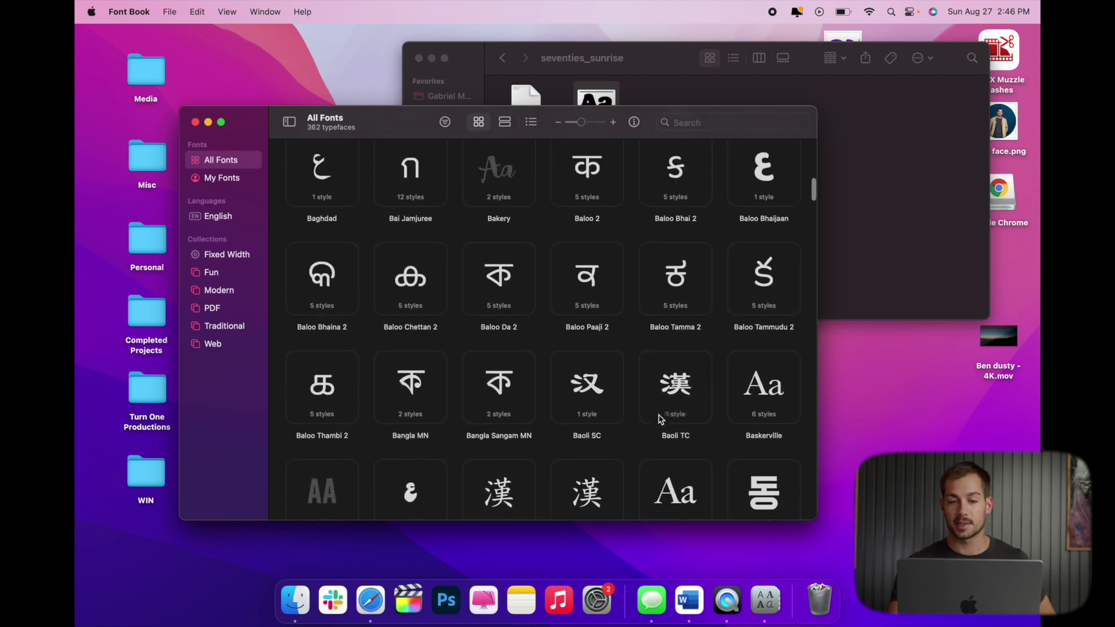
scroll(660, 420, "up", 8)
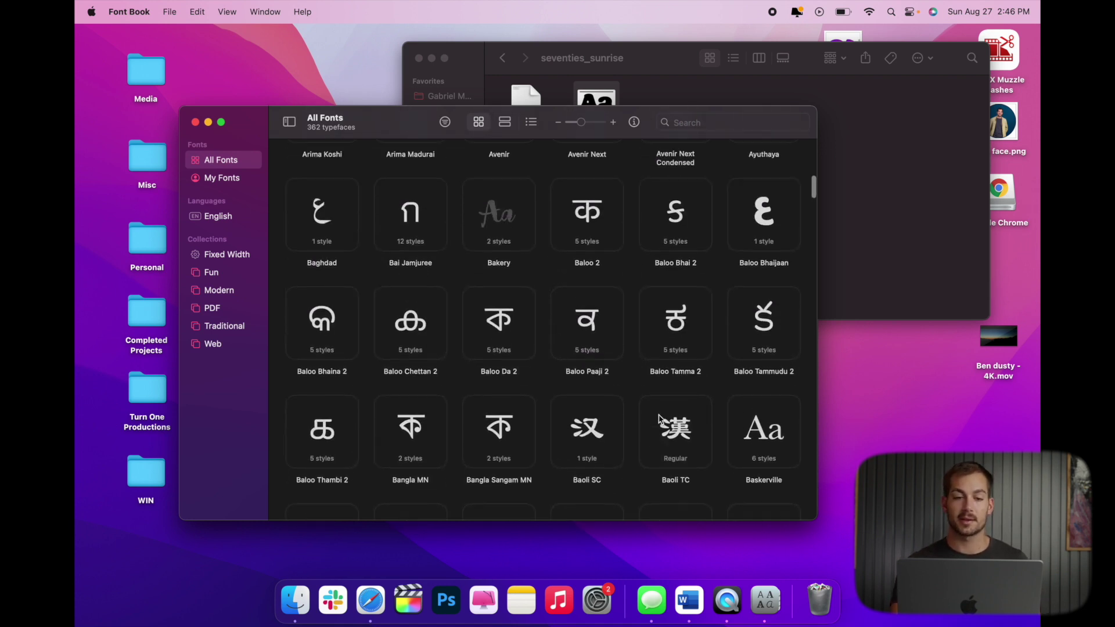
left_click(235, 176)
scroll(438, 293, "up", 3)
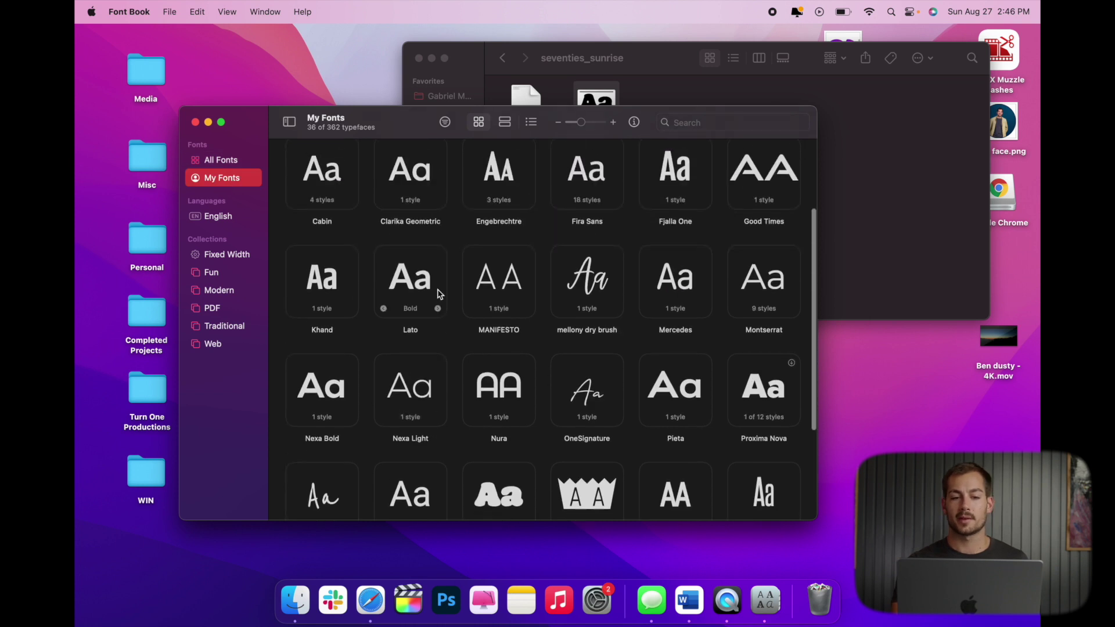
left_click(329, 308)
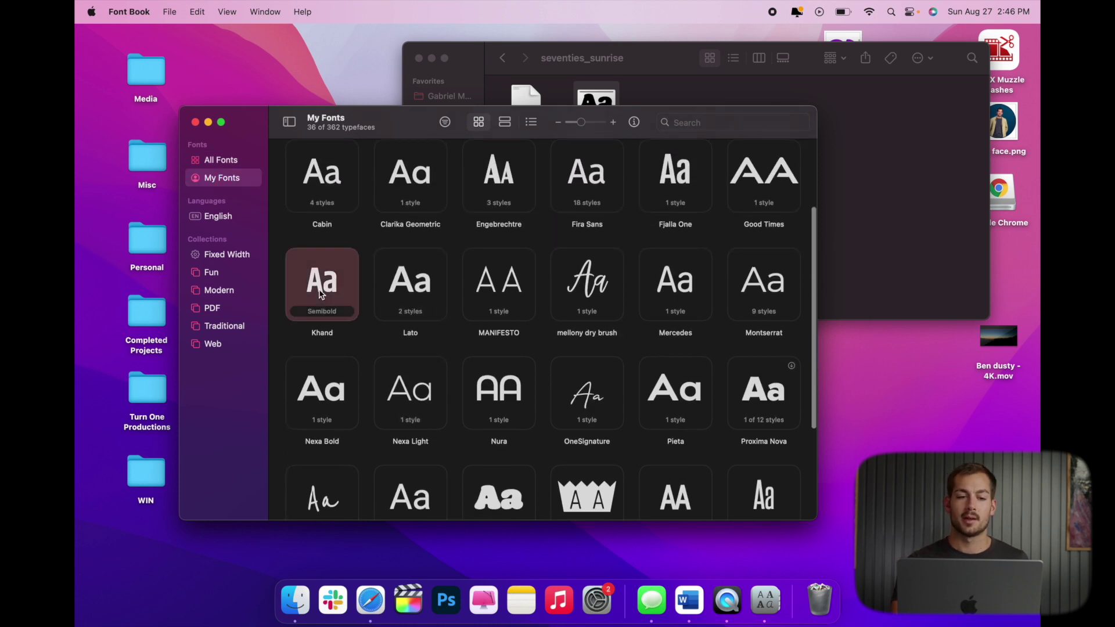
Validate Khand and close the results showing Khand-Semibold.ttf has no problems
left_click(170, 11)
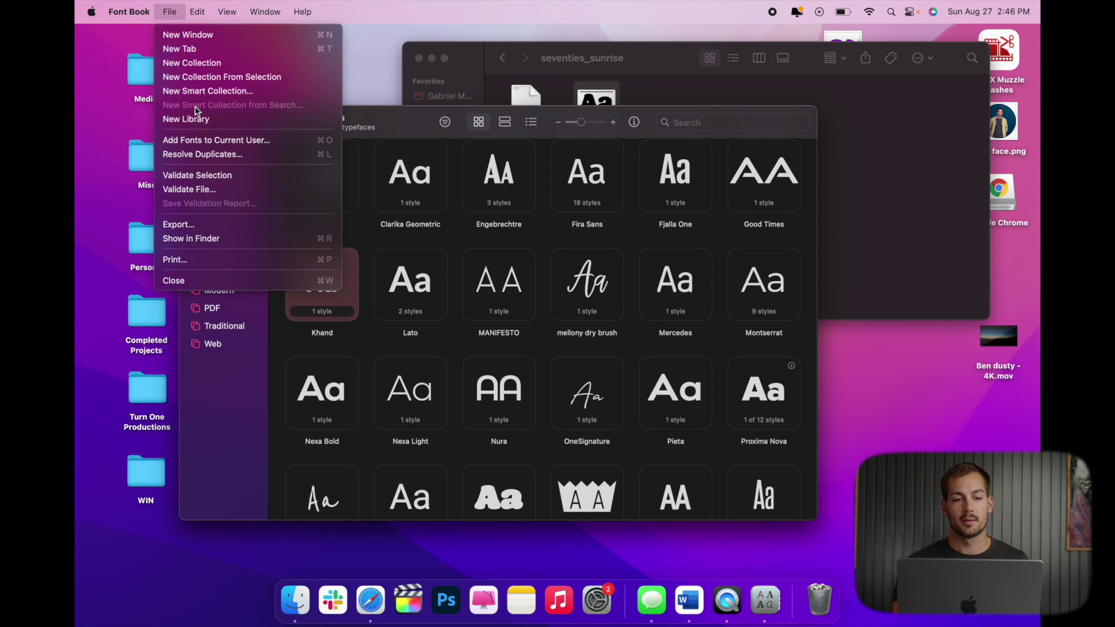
left_click(212, 176)
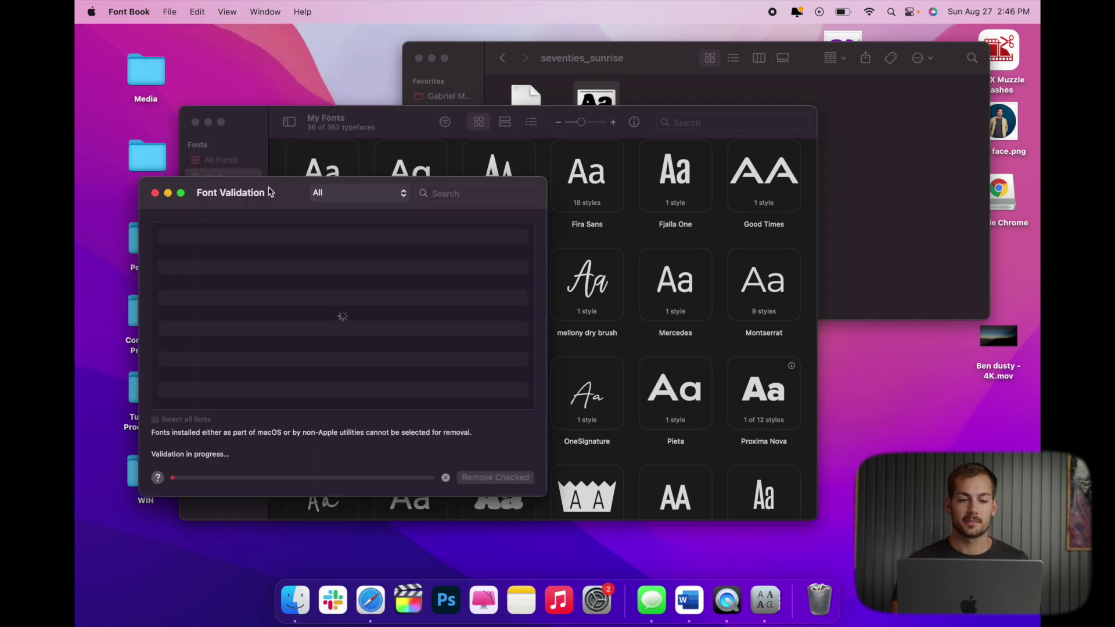
left_click_drag(264, 193, 357, 167)
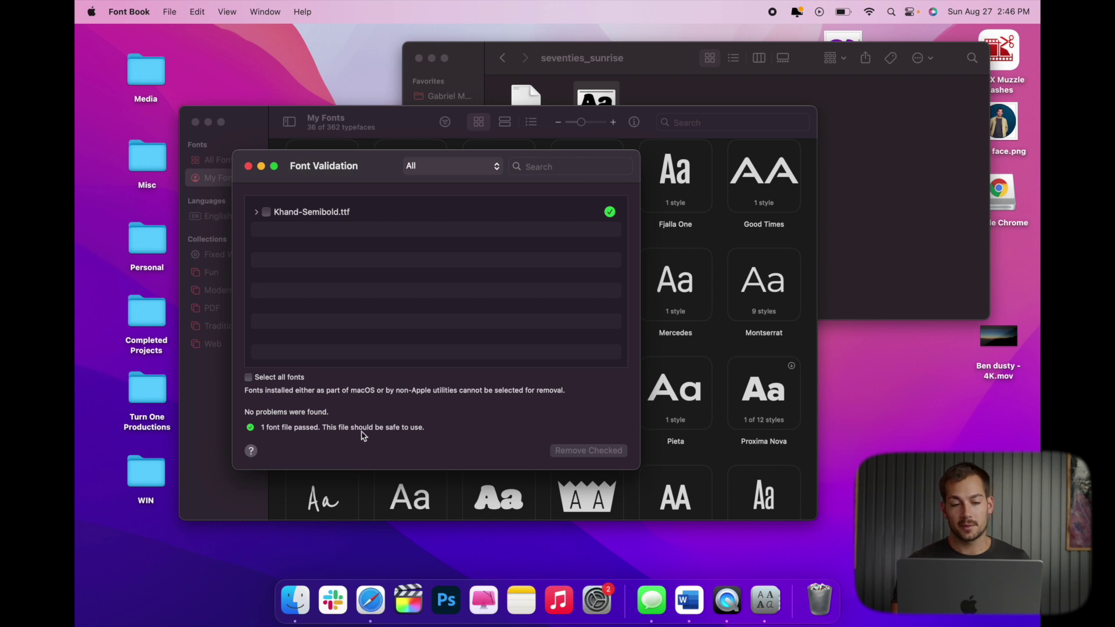
left_click(248, 167)
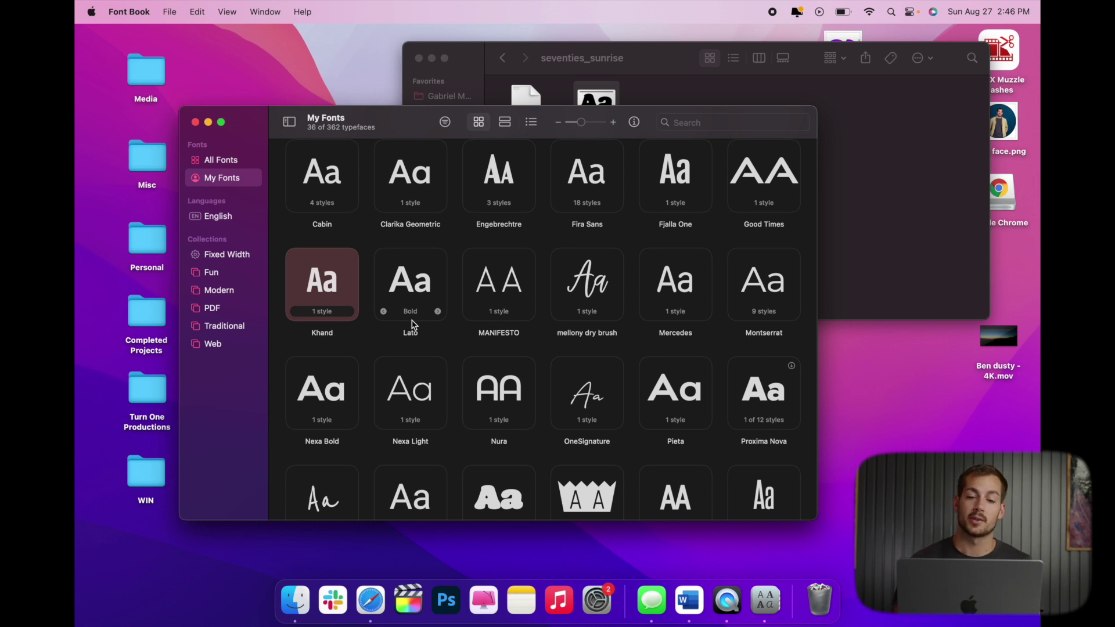
left_click_drag(249, 128, 290, 128)
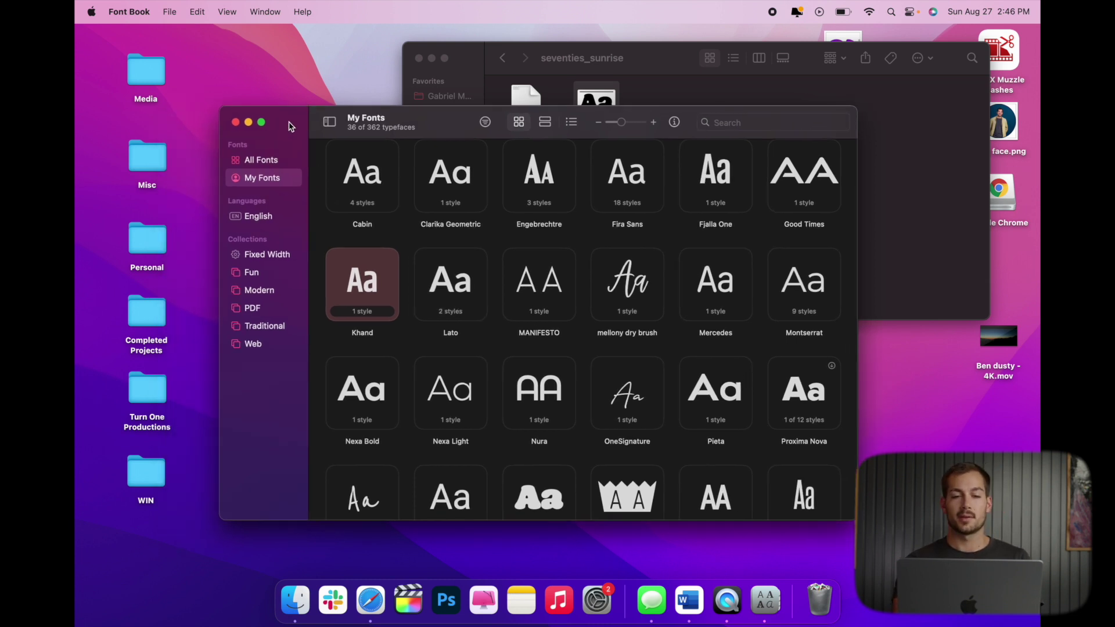
Close the seventies_sunrise Finder window and resolve duplicate fonts automatically via File > Resolve Duplicates
left_click(418, 58)
left_click(168, 10)
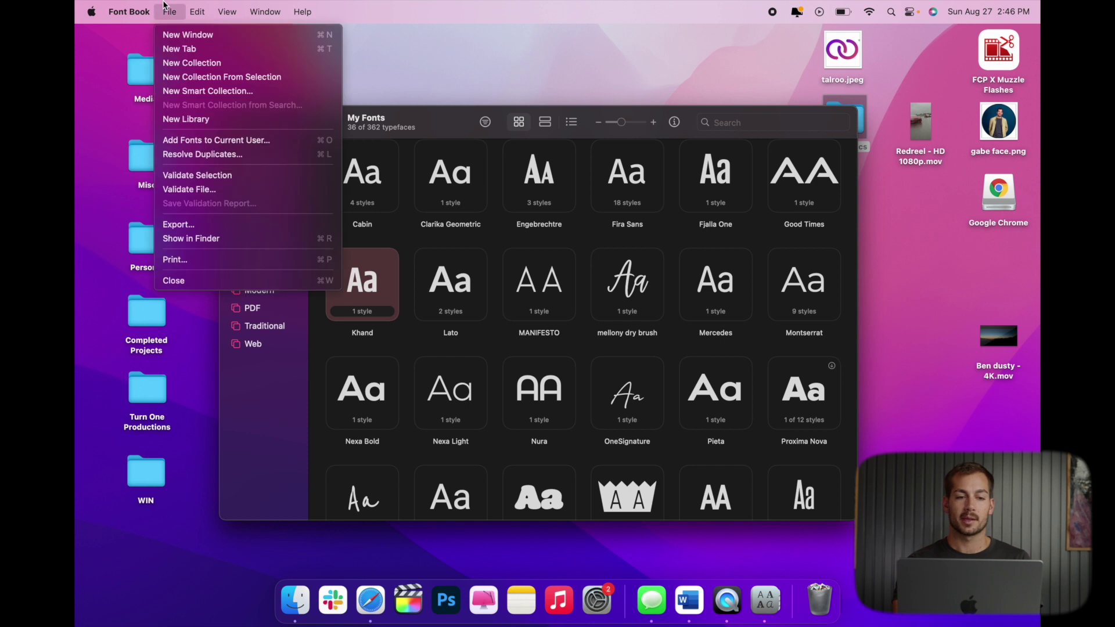
left_click(200, 154)
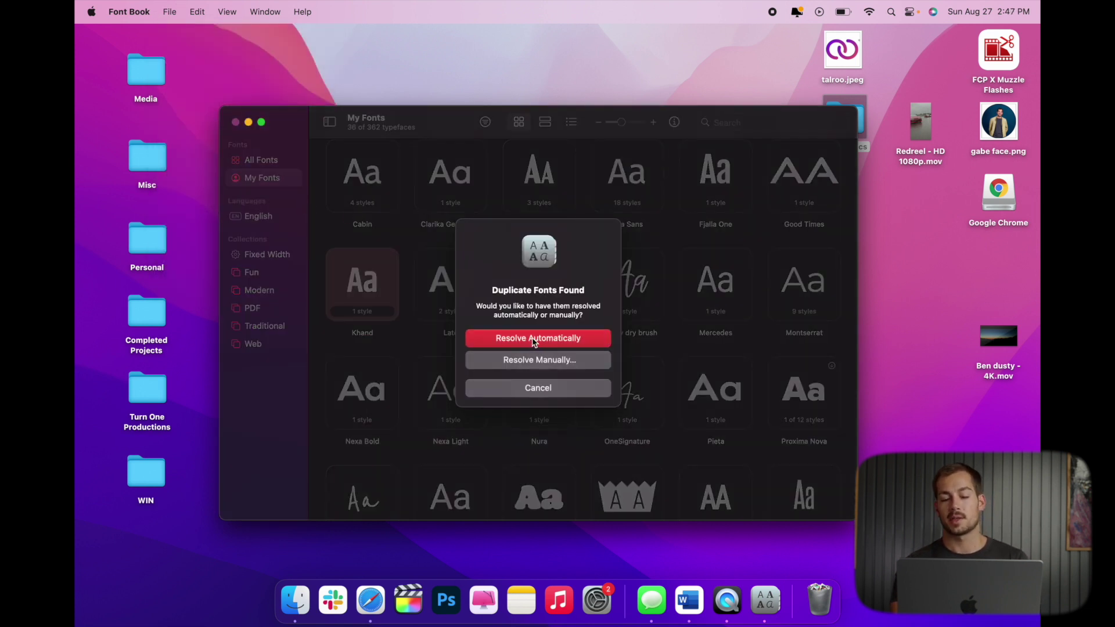
left_click(534, 341)
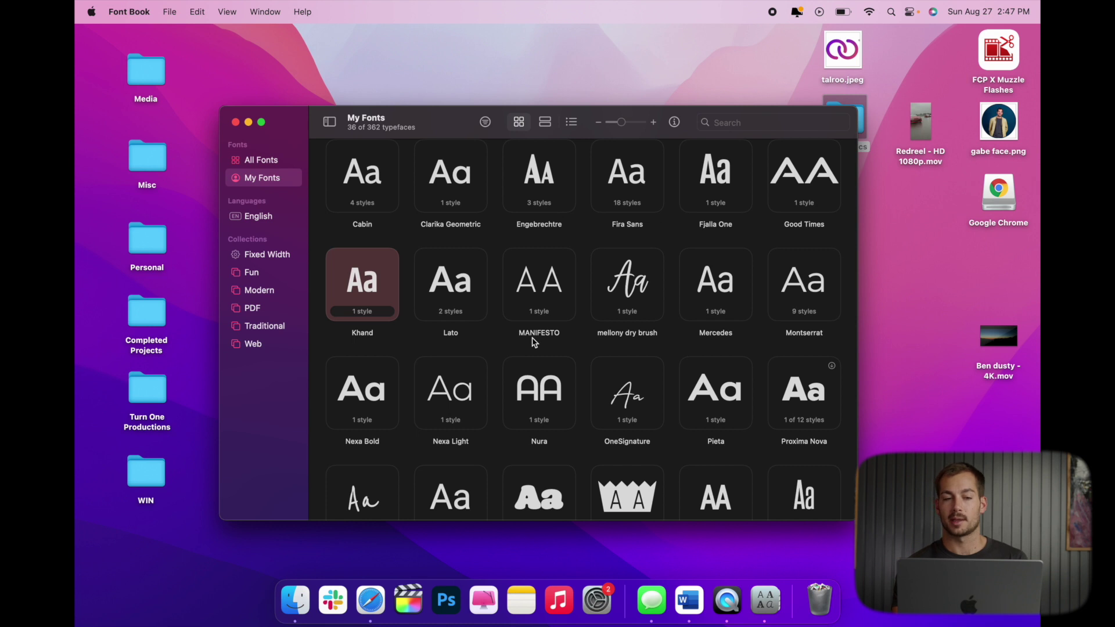